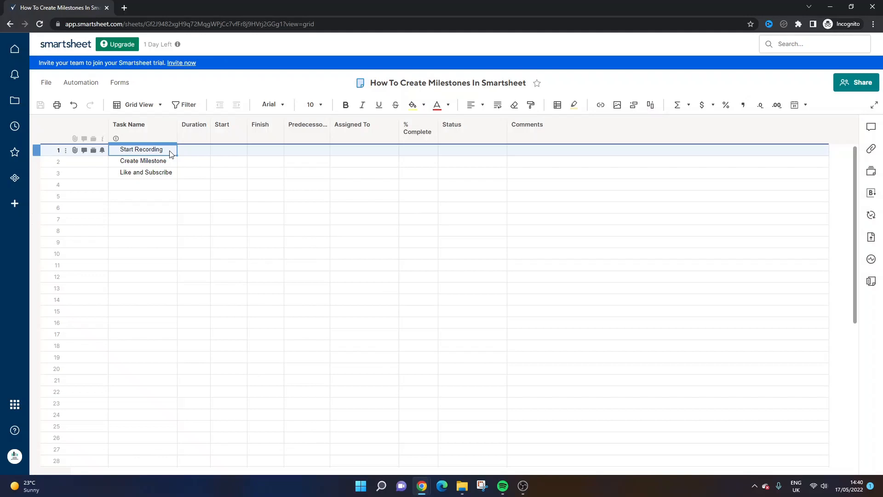
# Step: Check the Start column's type in its column properties and leave them without making changes
pyautogui.click(183, 163)
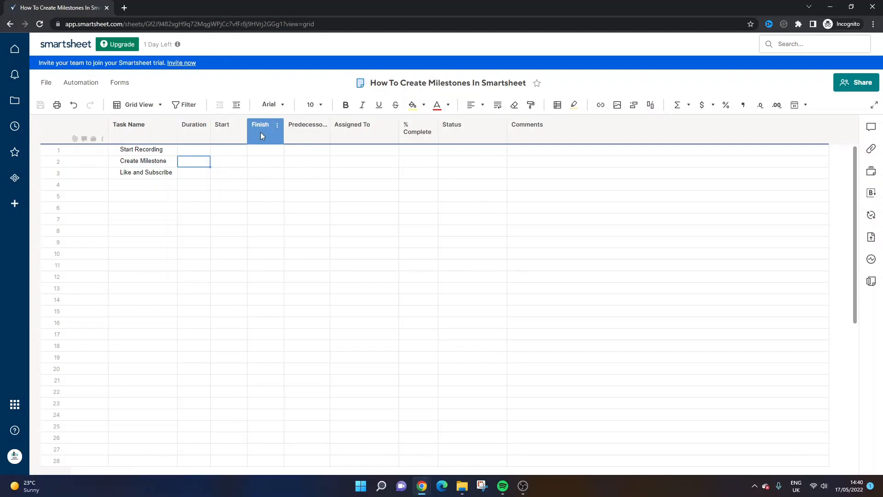
pyautogui.rightClick(219, 132)
pyautogui.click(282, 359)
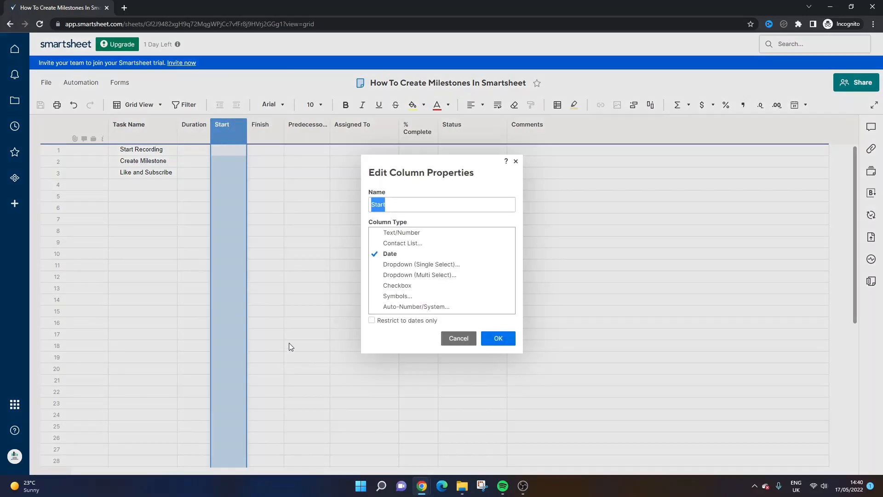
pyautogui.click(455, 339)
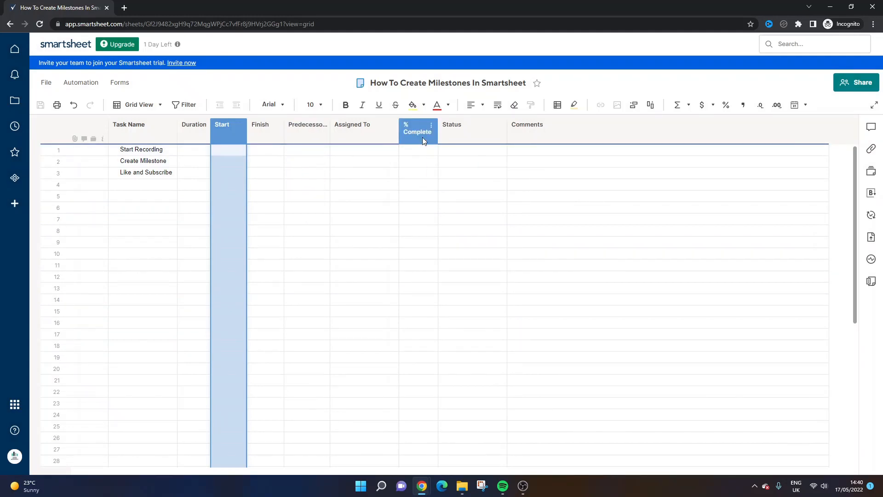
pyautogui.click(347, 185)
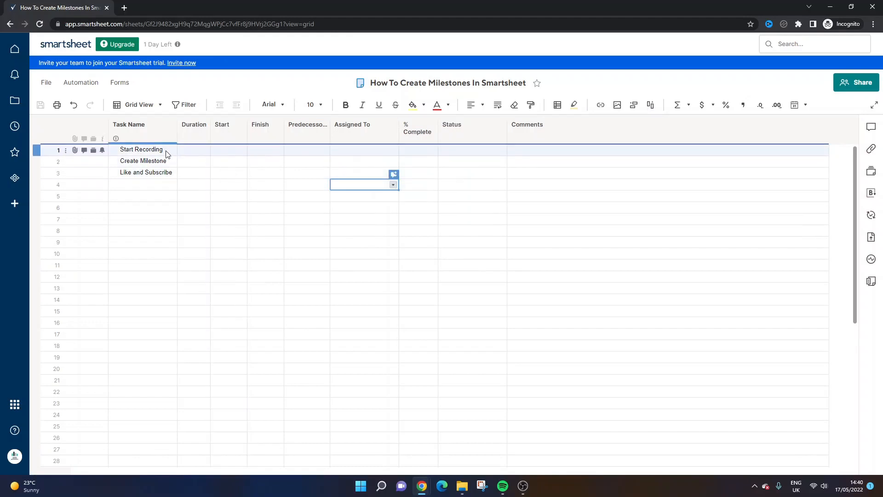
pyautogui.moveTo(156, 150); pyautogui.dragTo(166, 176)
pyautogui.click(245, 195)
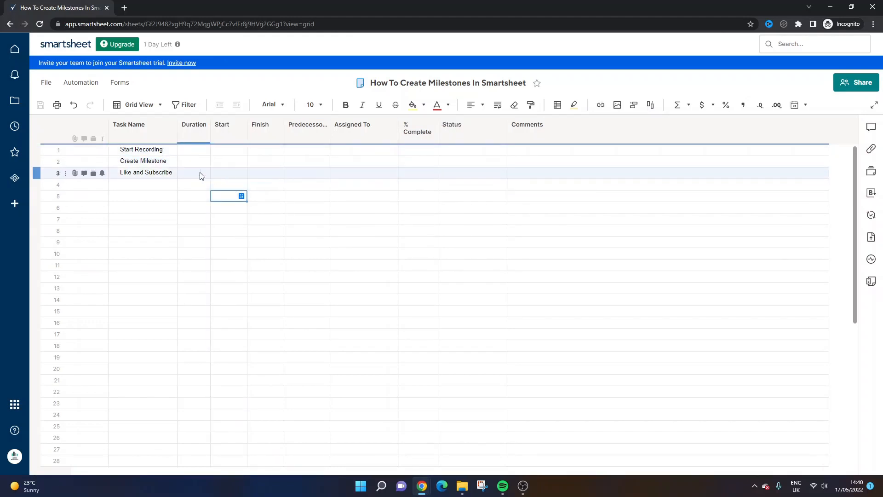
pyautogui.click(162, 163)
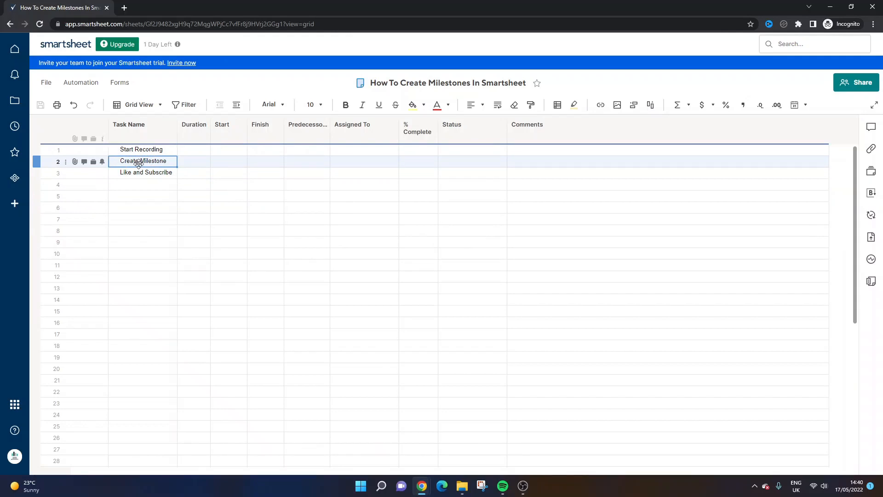
# Step: Switch the sheet to Gantt View and widen the grid area so its columns show through Comments
pyautogui.click(152, 107)
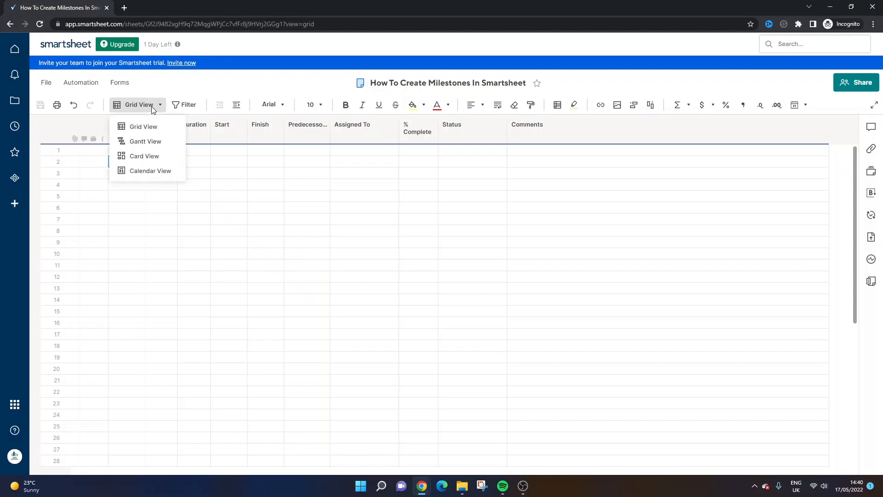
pyautogui.click(159, 142)
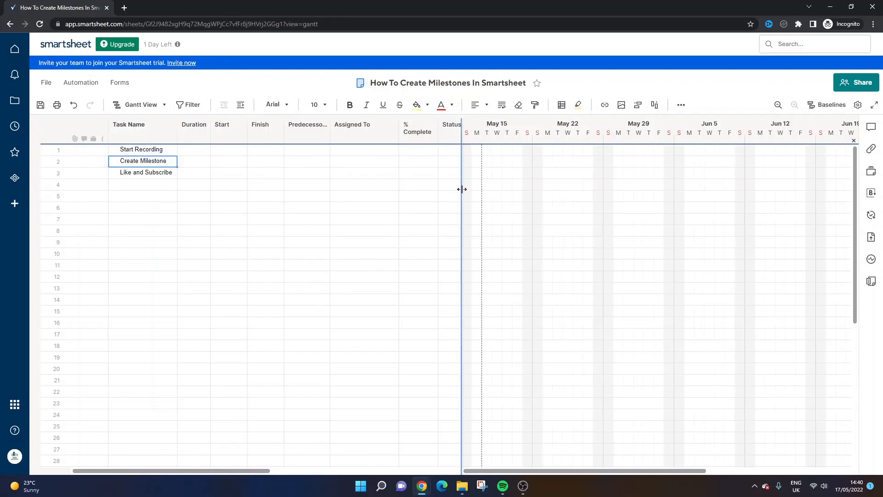
pyautogui.moveTo(461, 187); pyautogui.dragTo(616, 198)
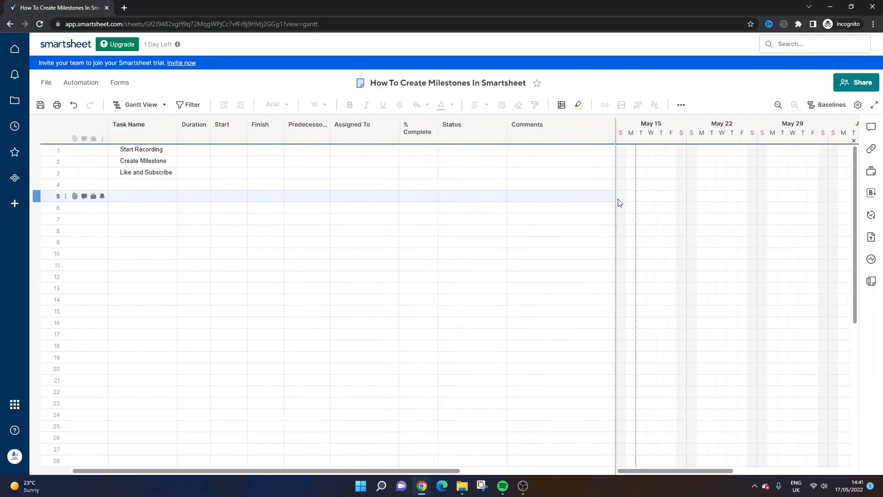
pyautogui.moveTo(616, 199); pyautogui.dragTo(560, 206)
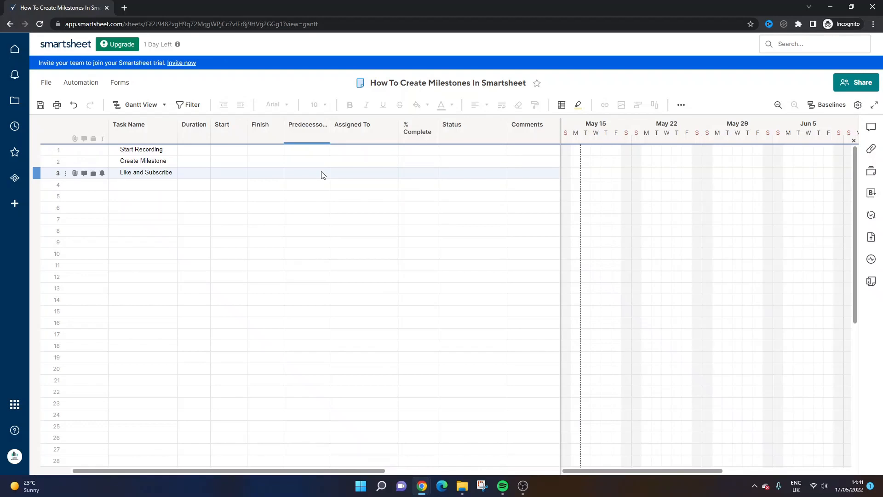
# Step: Enable dependencies in the project settings, using the existing Predecessors and Duration columns
pyautogui.rightClick(156, 130)
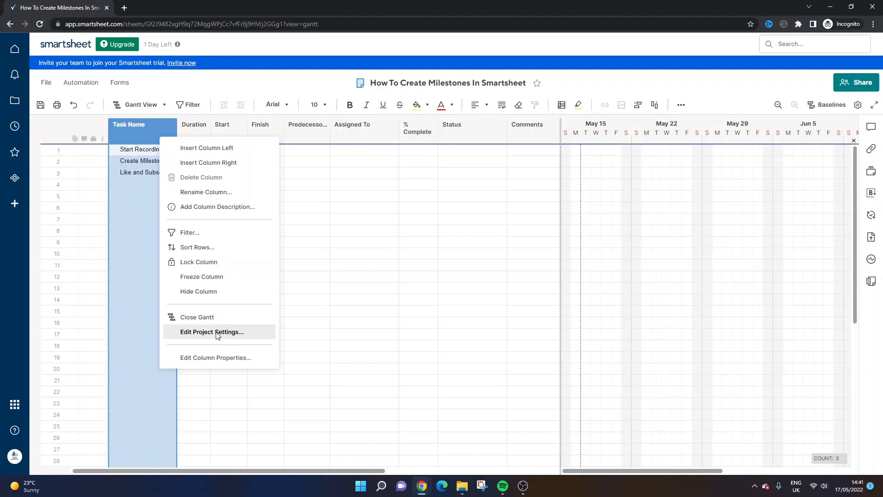
pyautogui.click(357, 242)
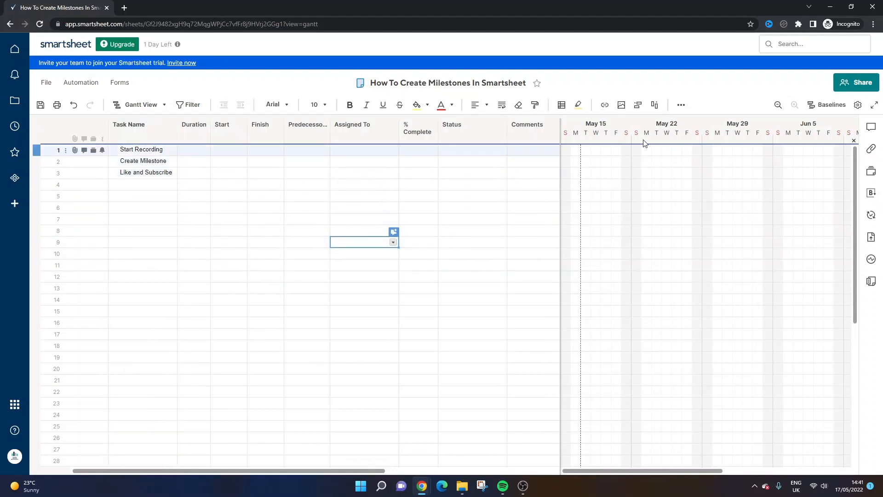
pyautogui.click(857, 106)
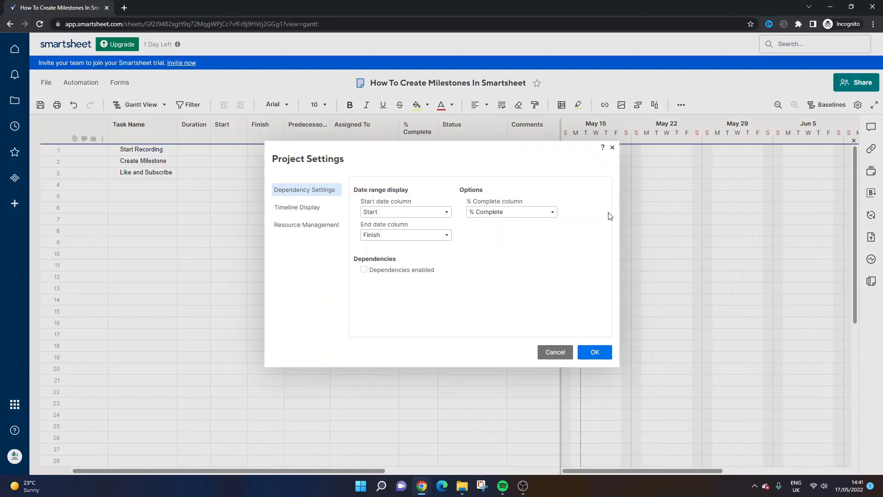
pyautogui.click(399, 270)
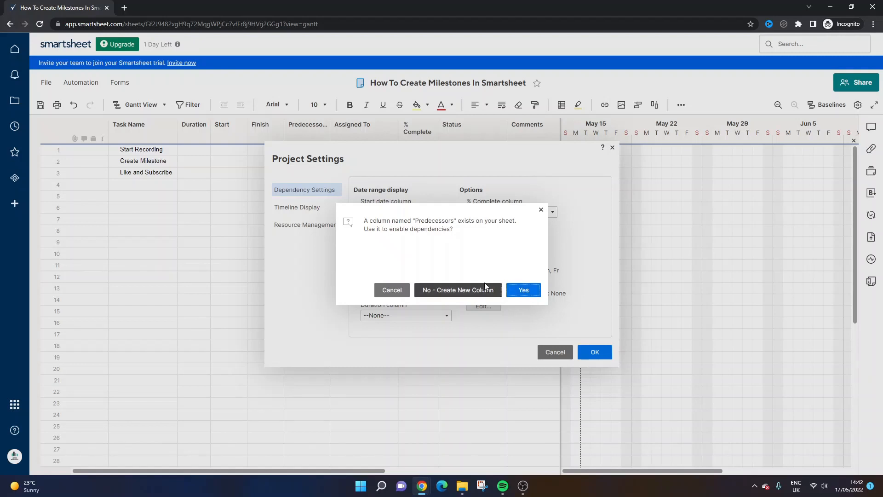
pyautogui.click(524, 291)
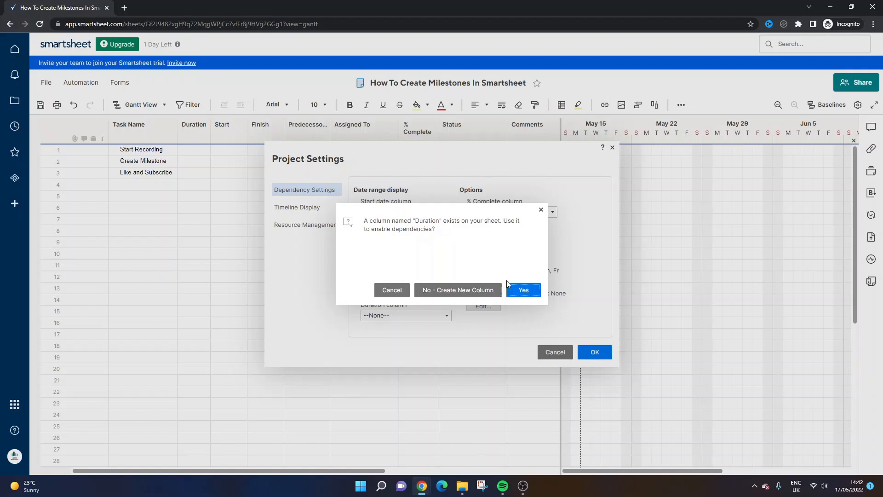
pyautogui.click(522, 291)
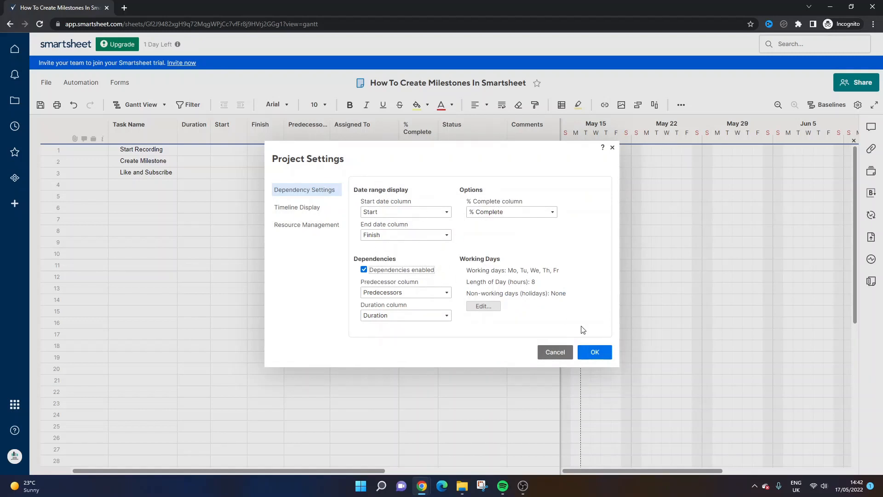
pyautogui.click(596, 353)
pyautogui.click(305, 224)
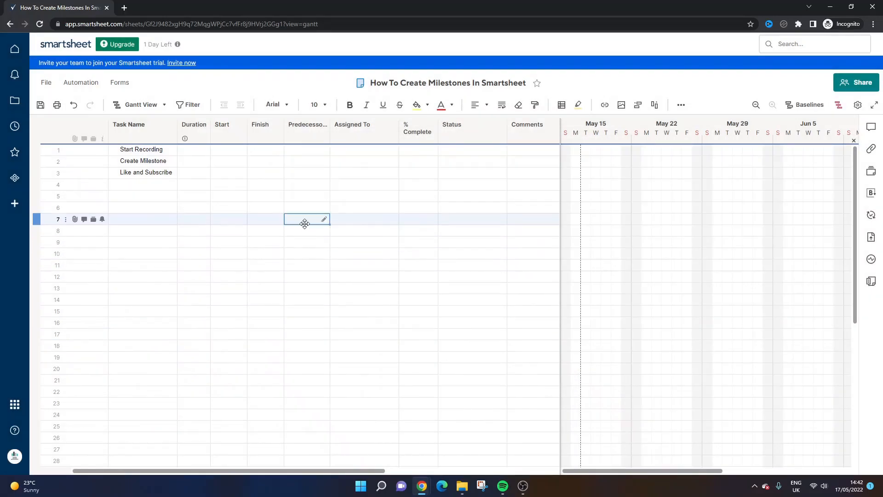
# Step: Set the duration of the Create Milestone task to 0
pyautogui.click(206, 165)
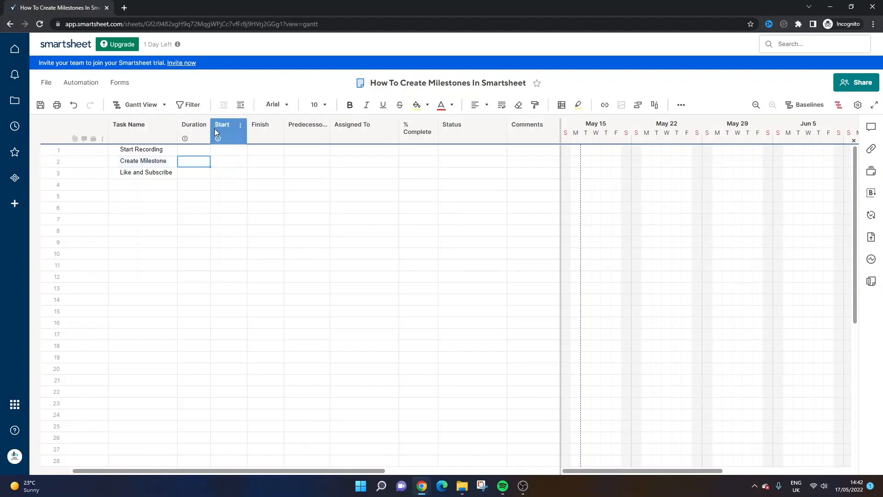
pyautogui.write('0')
pyautogui.press('Return')
pyautogui.click(206, 162)
# Step: Set the start date of the Create Milestone task to 05/17/22
pyautogui.click(226, 166)
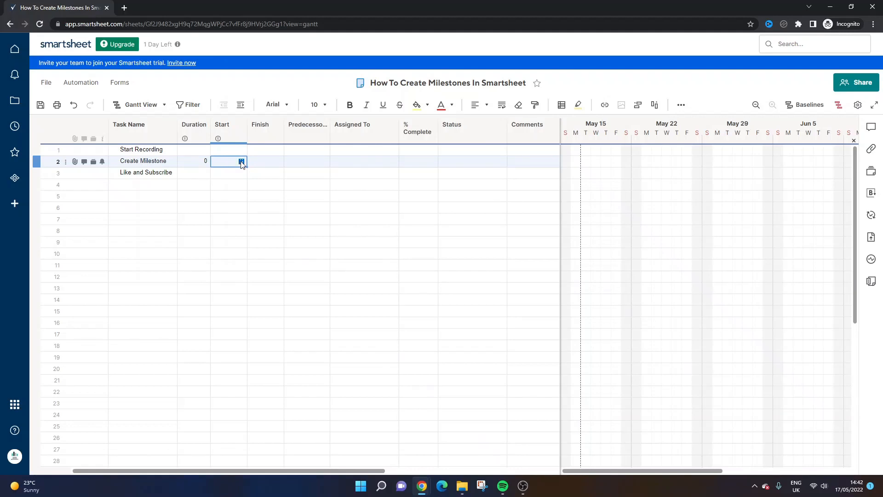
pyautogui.click(241, 162)
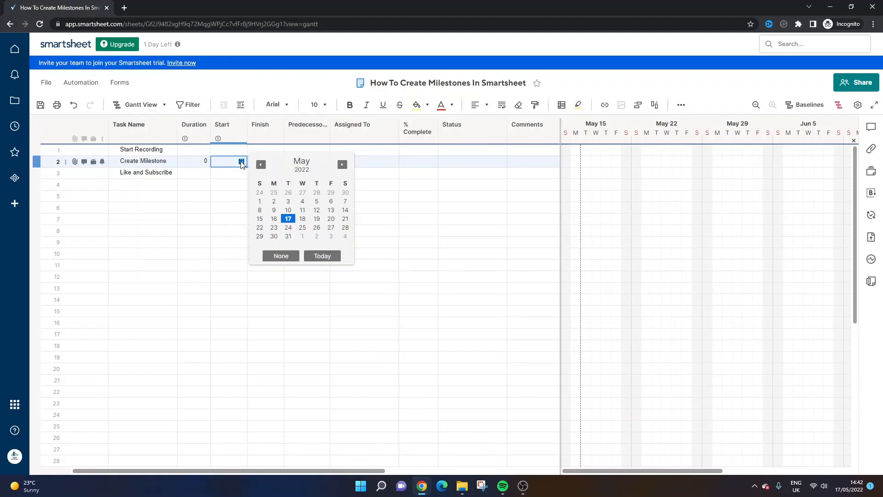
pyautogui.click(290, 220)
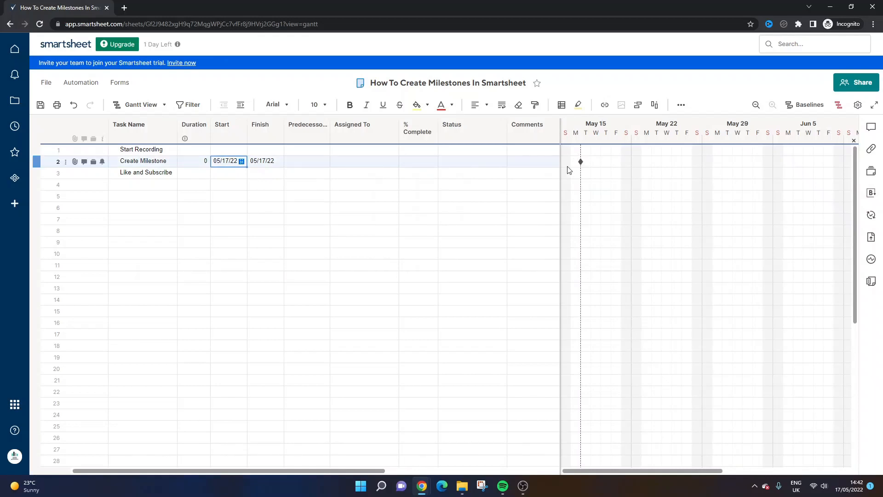
pyautogui.click(273, 163)
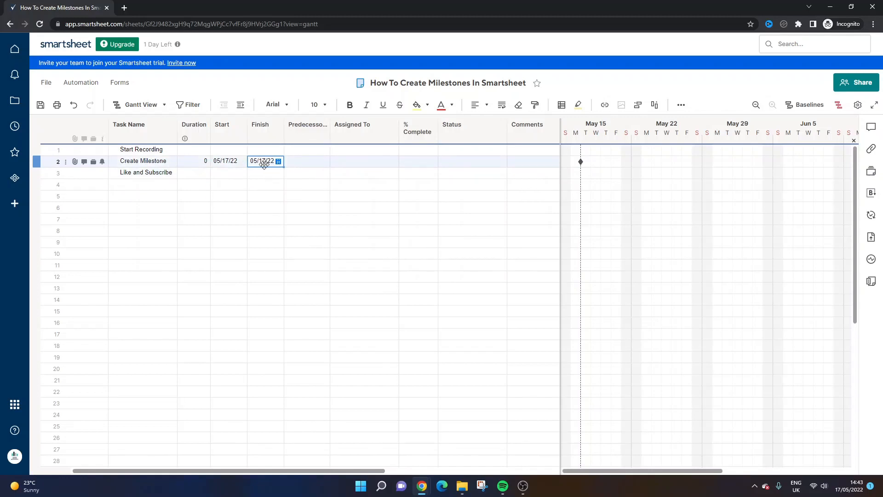
# Step: Try a duration of ~0 for the Create Milestone task
pyautogui.doubleClick(204, 162)
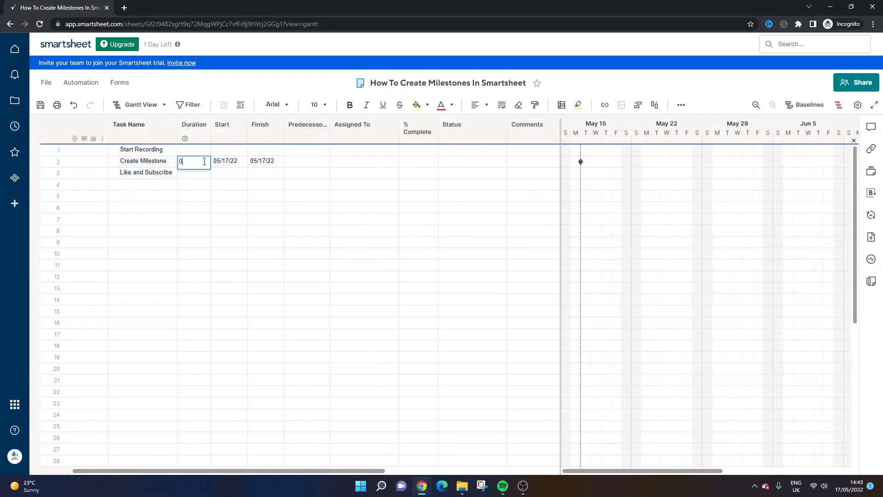
pyautogui.write('~')
pyautogui.press('Return')
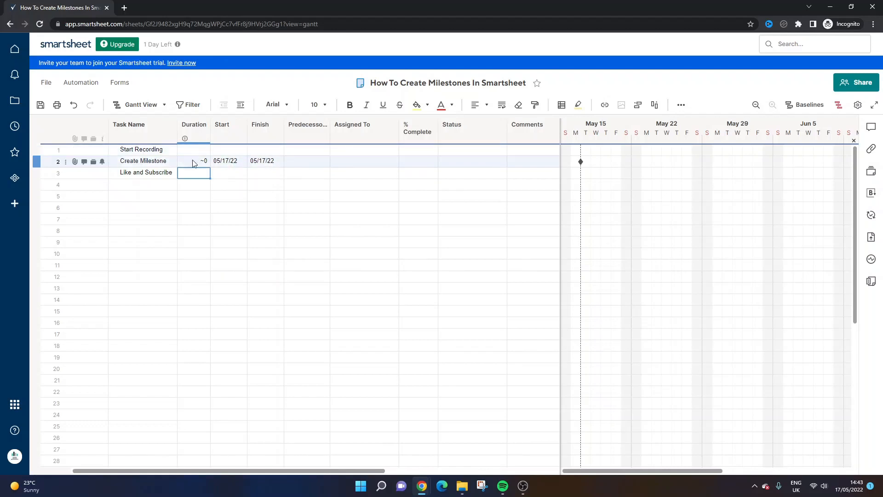
pyautogui.click(205, 162)
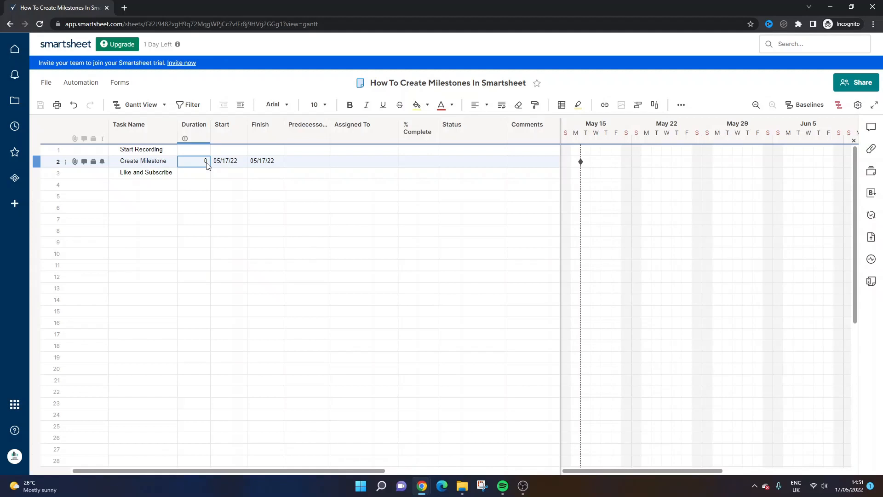
# Step: Schedule the Start Recording task with a start date of 05/10/22 and a finish date of 05/16/22
pyautogui.click(198, 148)
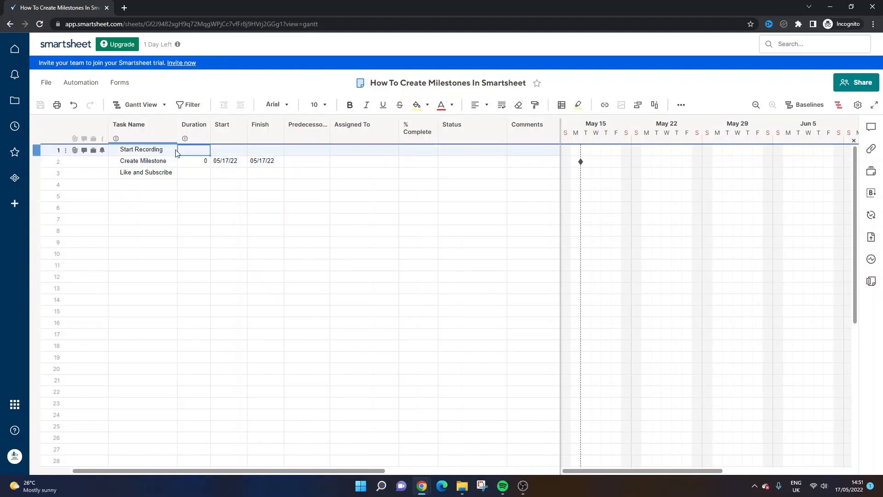
pyautogui.click(242, 151)
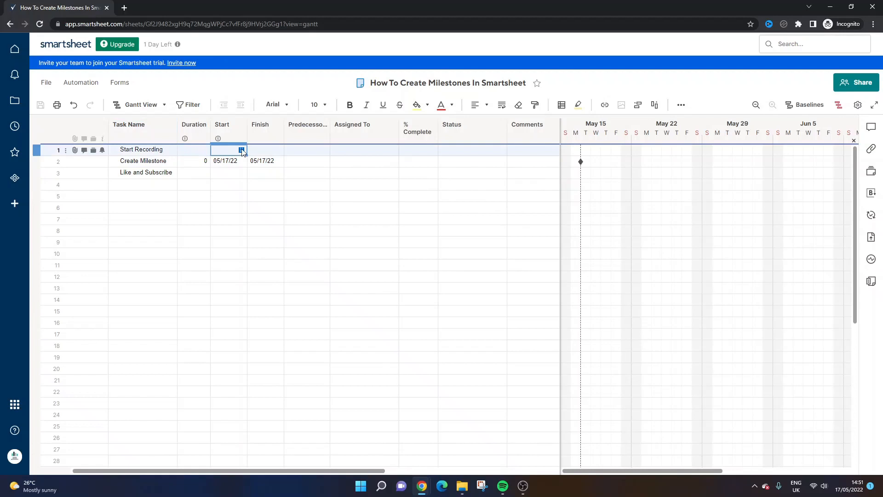
pyautogui.click(242, 151)
pyautogui.click(285, 193)
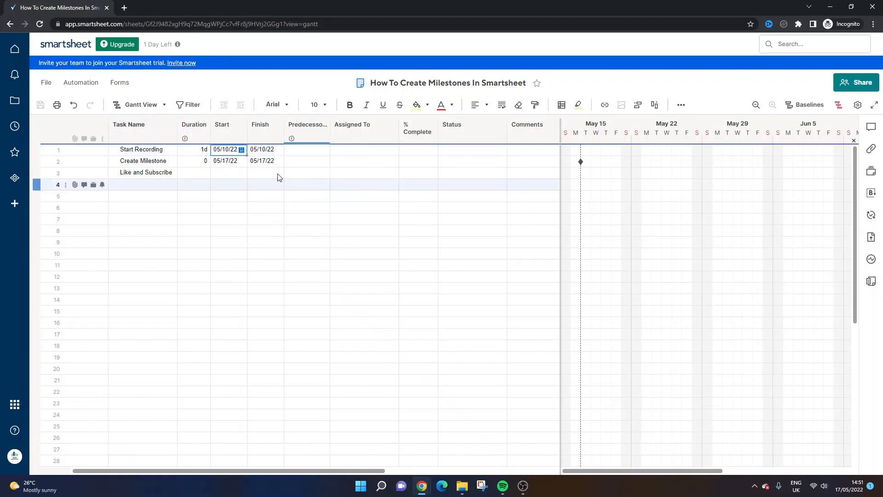
pyautogui.click(266, 151)
pyautogui.click(279, 150)
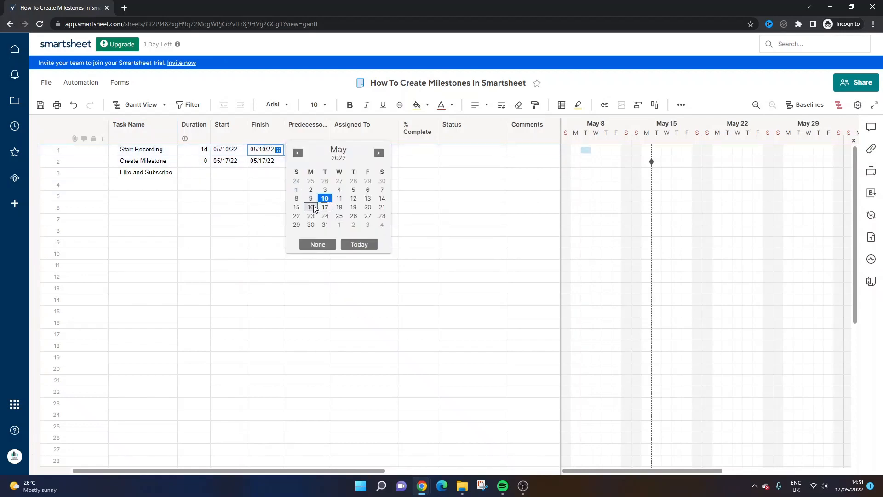
pyautogui.click(311, 207)
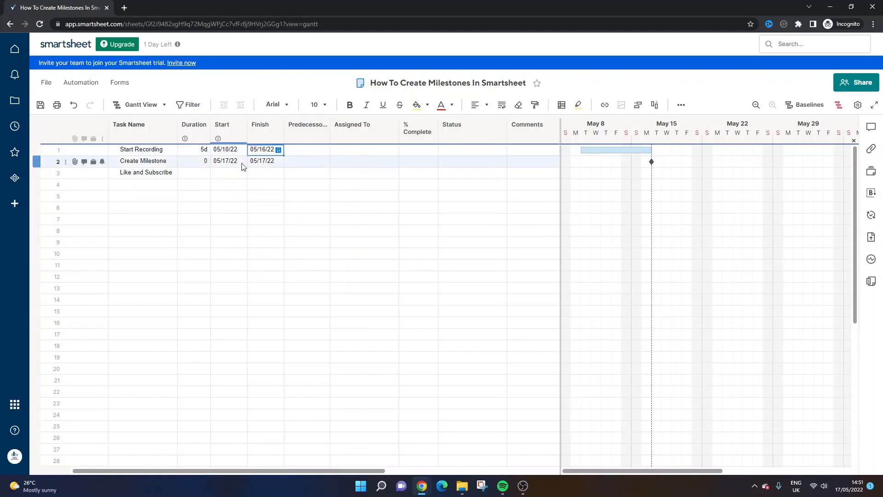
# Step: Set row 1, Start Recording, as the predecessor of the Create Milestone task
pyautogui.click(311, 161)
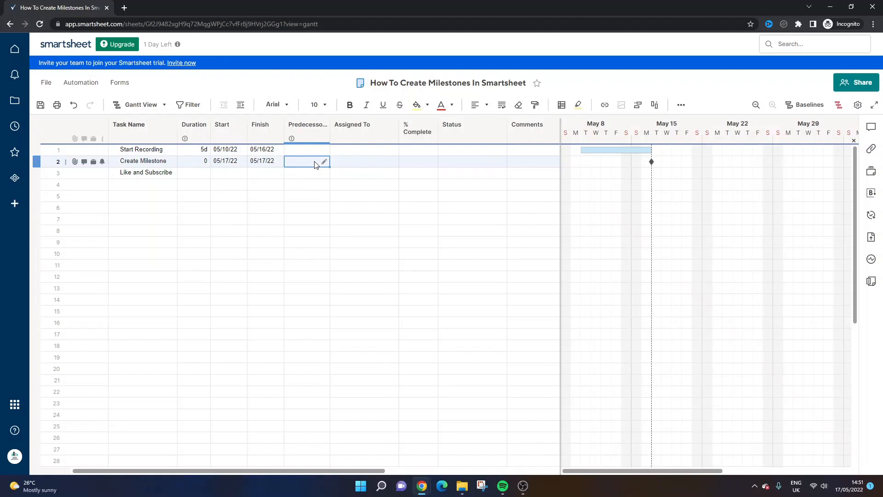
pyautogui.write('1')
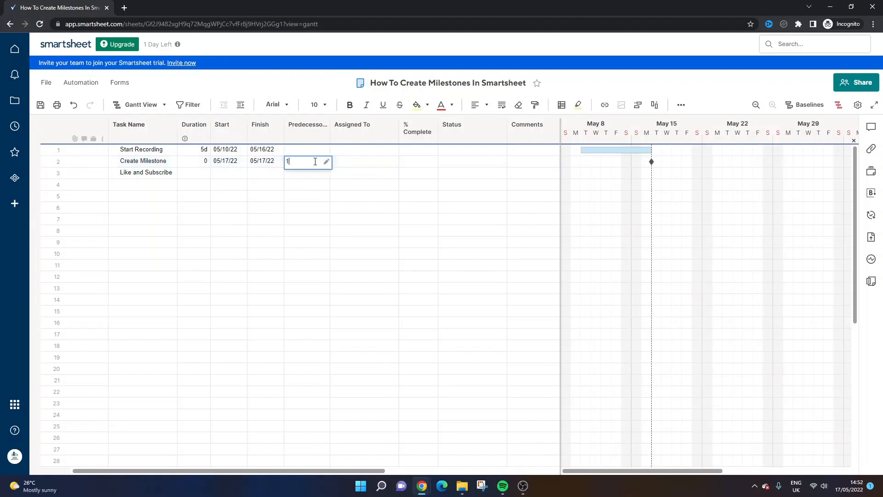
pyautogui.press('Return')
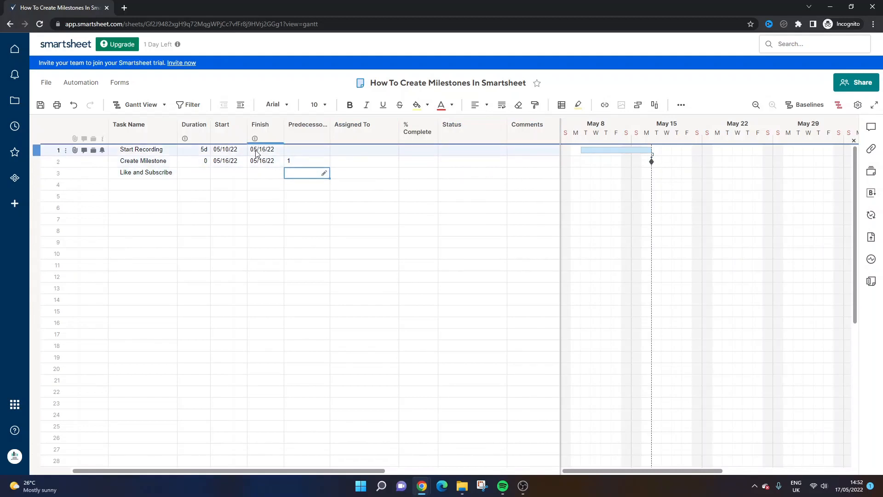
# Step: Change the finish date of the Start Recording task to 05/27/22
pyautogui.click(276, 150)
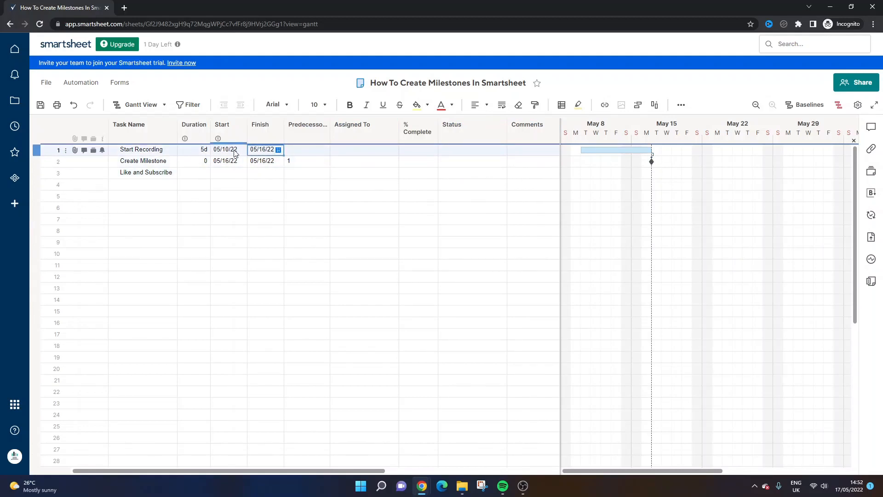
pyautogui.click(278, 150)
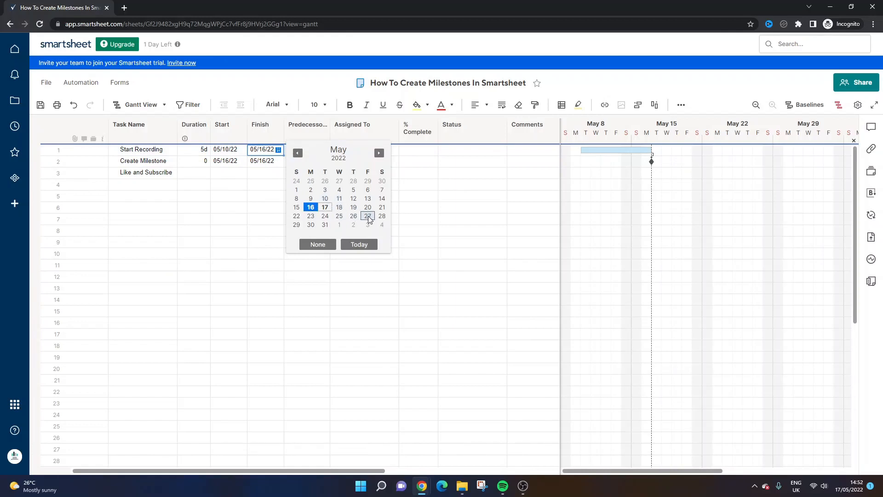
pyautogui.click(381, 216)
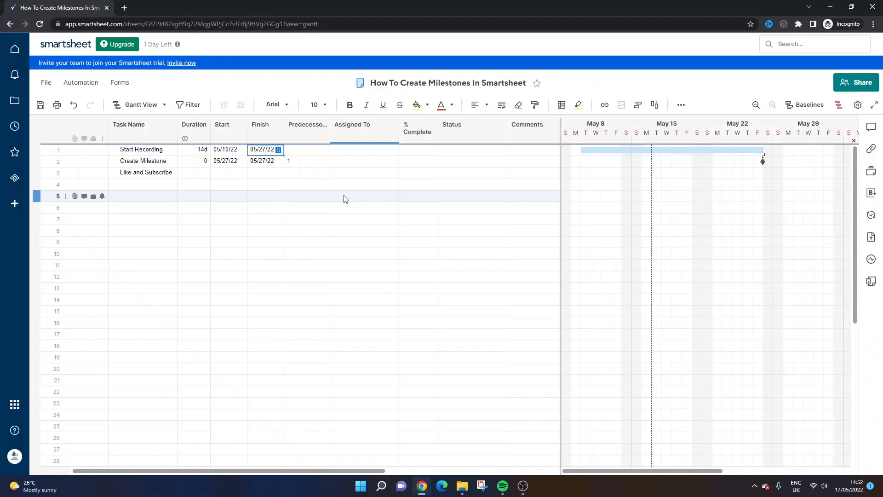
# Step: Format the Like and Subscribe task name in bold at size 14 and widen the Task Name column to fit the text
pyautogui.click(352, 175)
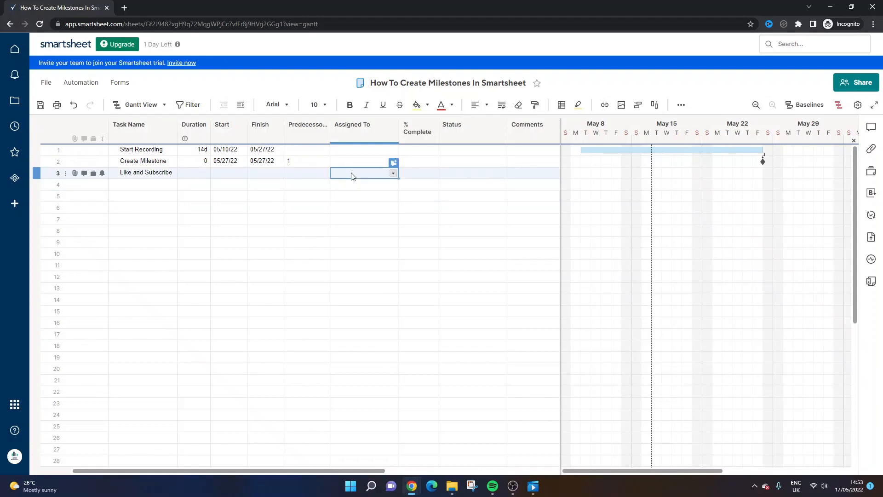
pyautogui.click(162, 173)
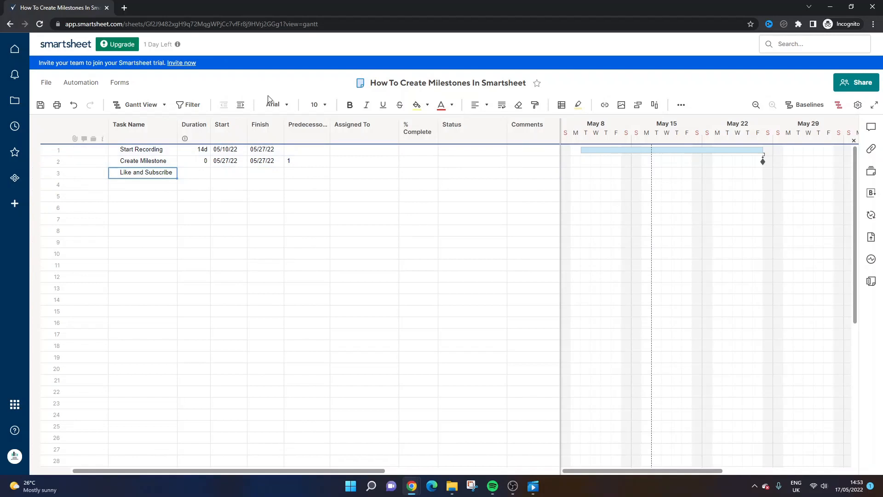
pyautogui.click(349, 104)
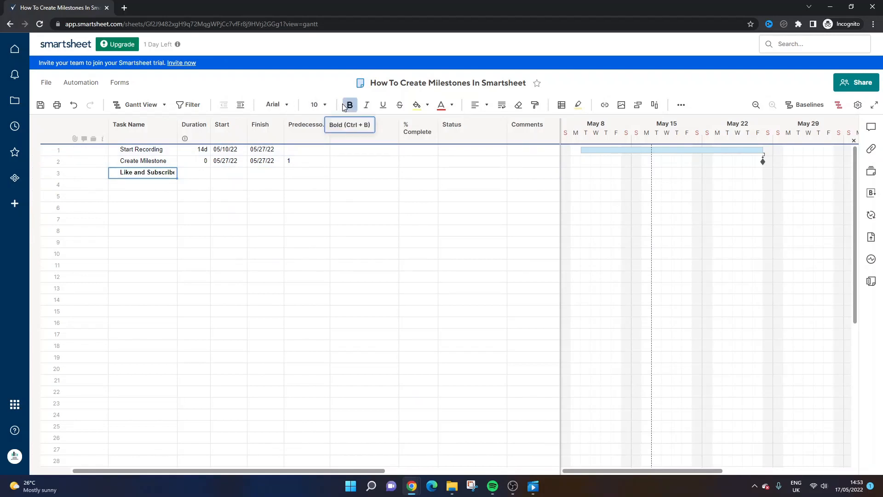
pyautogui.click(318, 105)
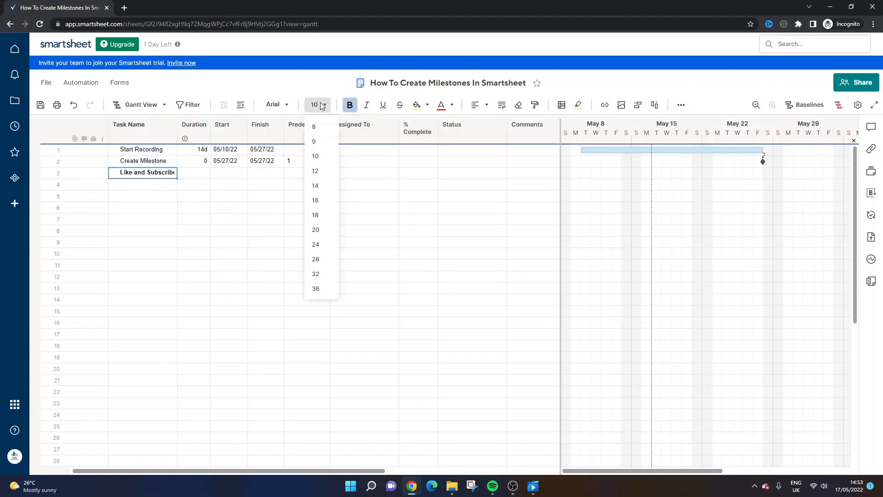
pyautogui.click(325, 186)
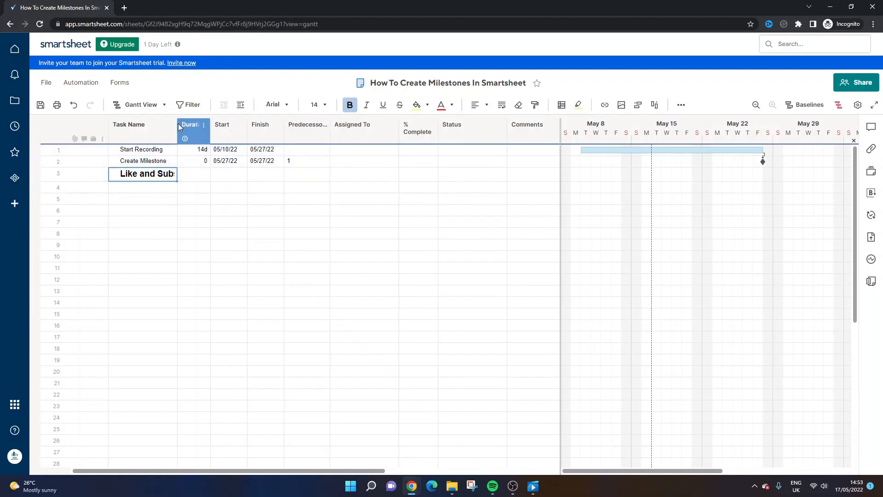
pyautogui.moveTo(177, 125); pyautogui.dragTo(223, 130)
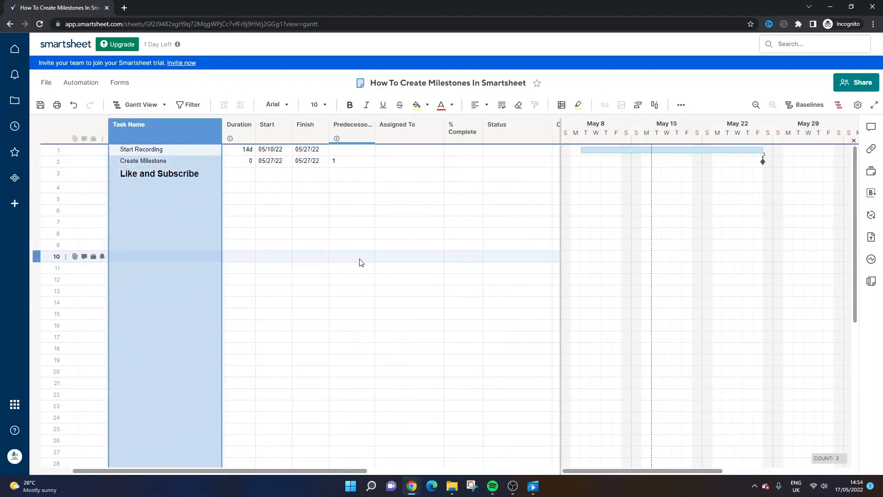